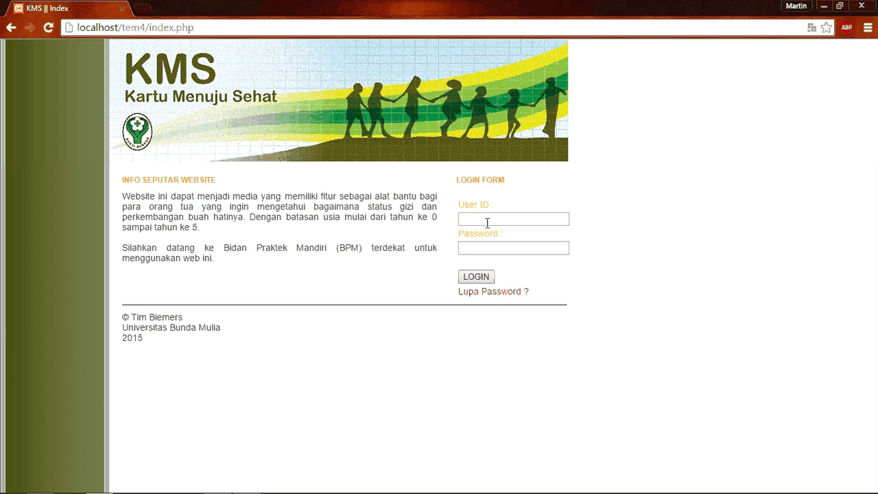
Log into KMS with the admin user ID and decline Chrome's offer to save the password
click(487, 223)
text(admi)
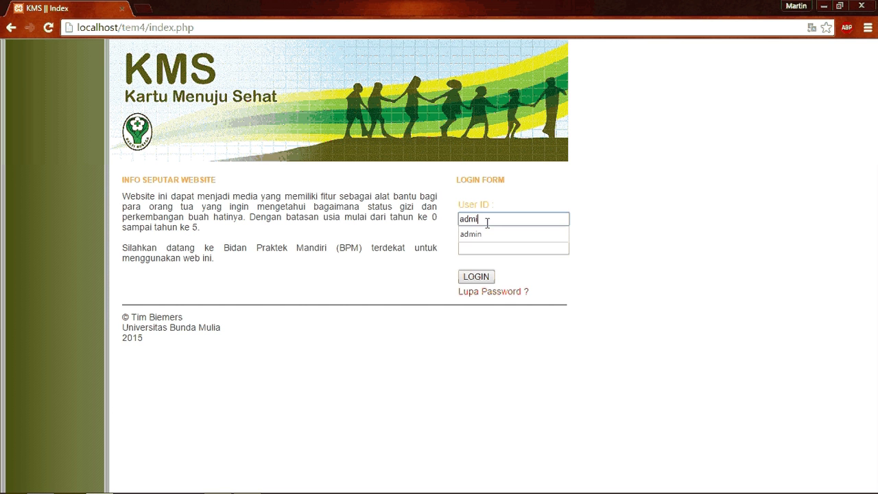
text(n)
key(Tab)
text(admin)
key(Return)
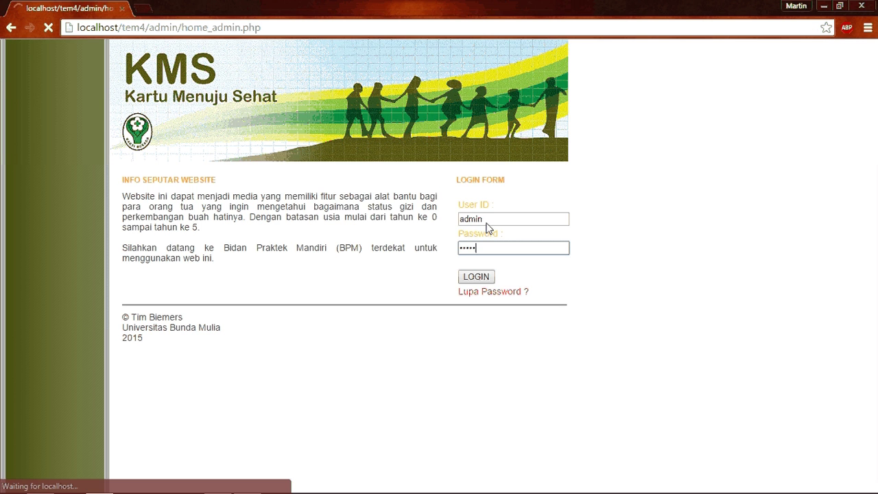
click(764, 126)
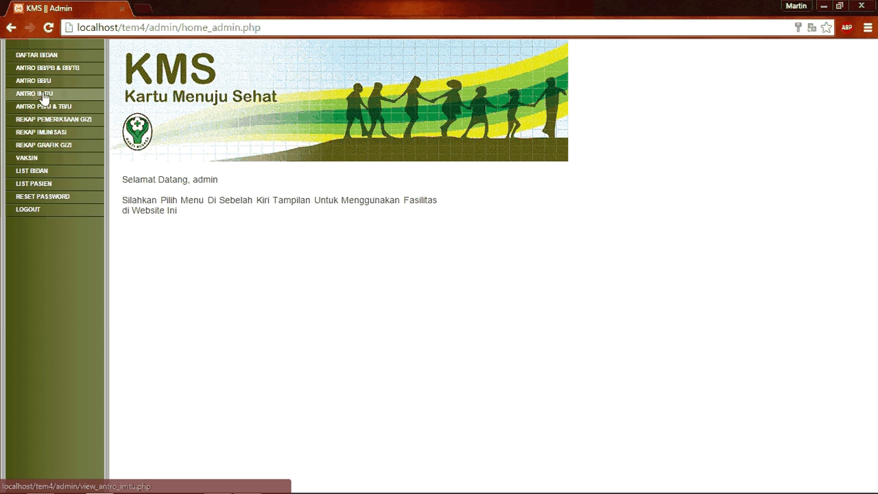
Filter the ANTRO BB/U weight-for-age table to male (L) entries, then log out of admin
click(41, 82)
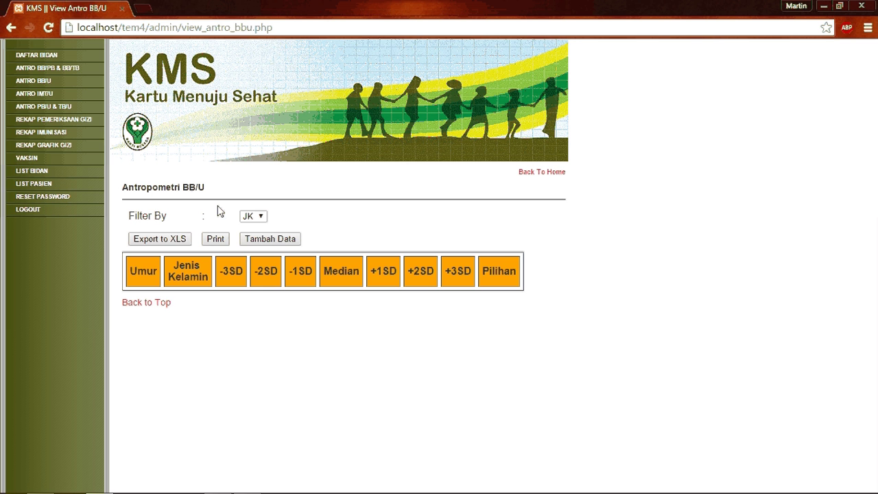
click(253, 216)
click(246, 236)
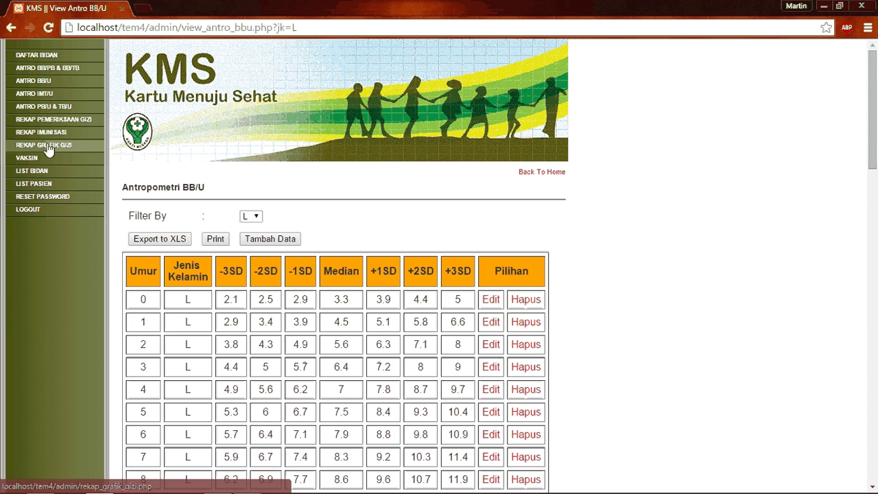
click(25, 212)
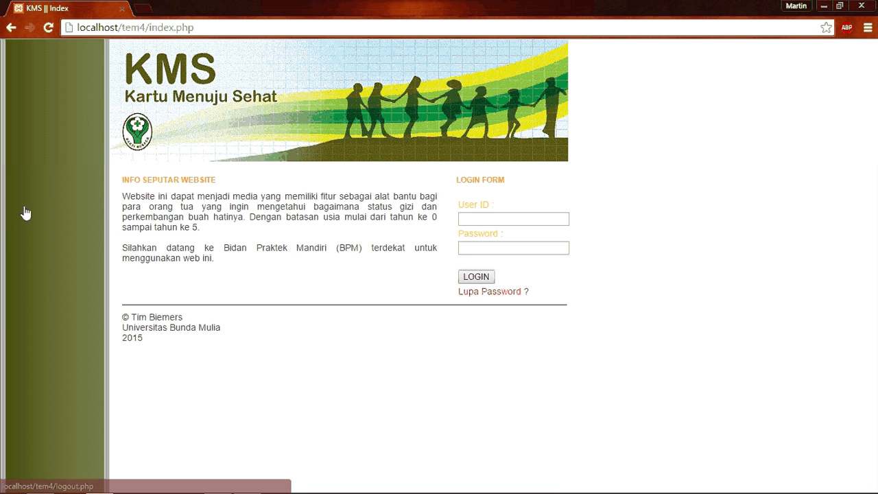
Log in with the midwife's suggested user ID and password, declining Chrome's password save
click(520, 220)
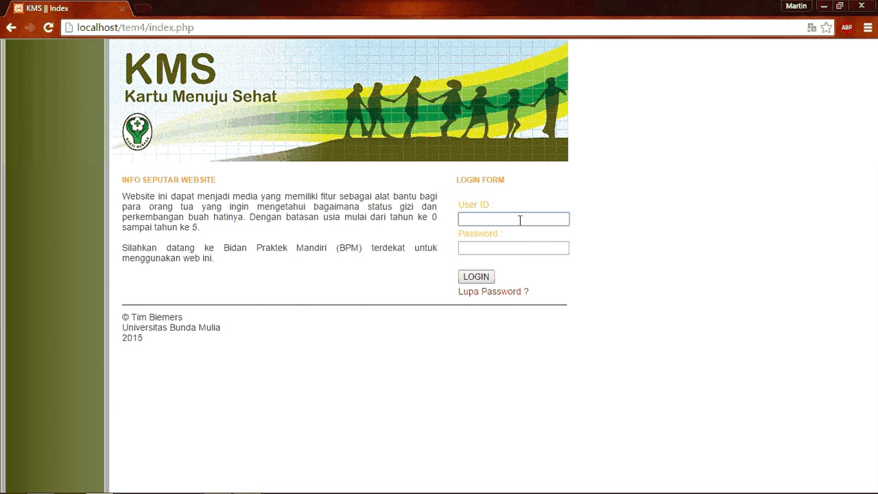
text(b)
key(Down)
key(Return)
key(Tab)
text(123)
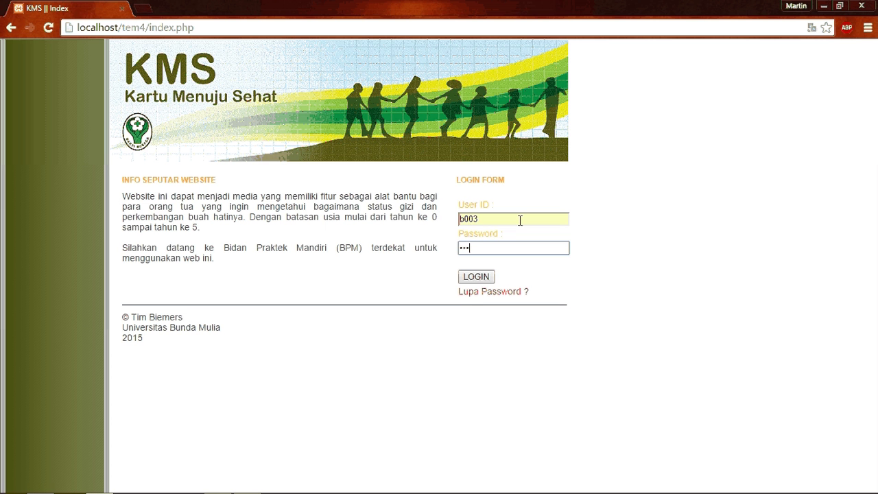
key(Return)
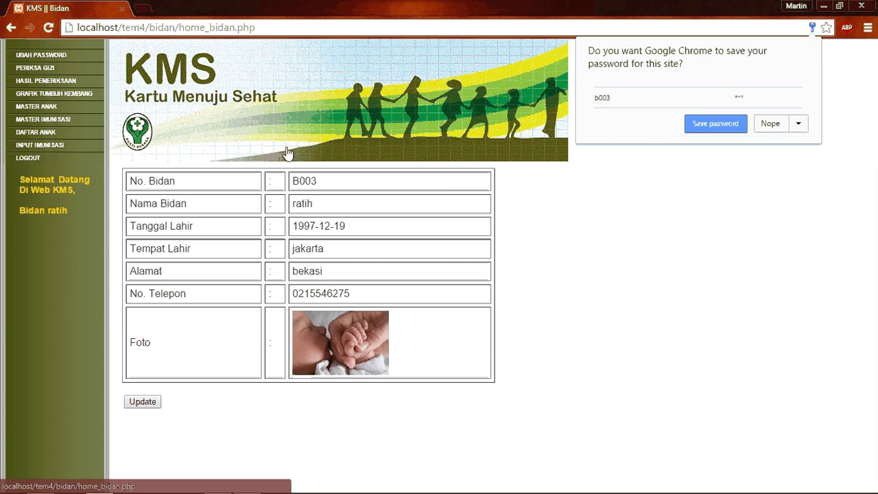
click(766, 127)
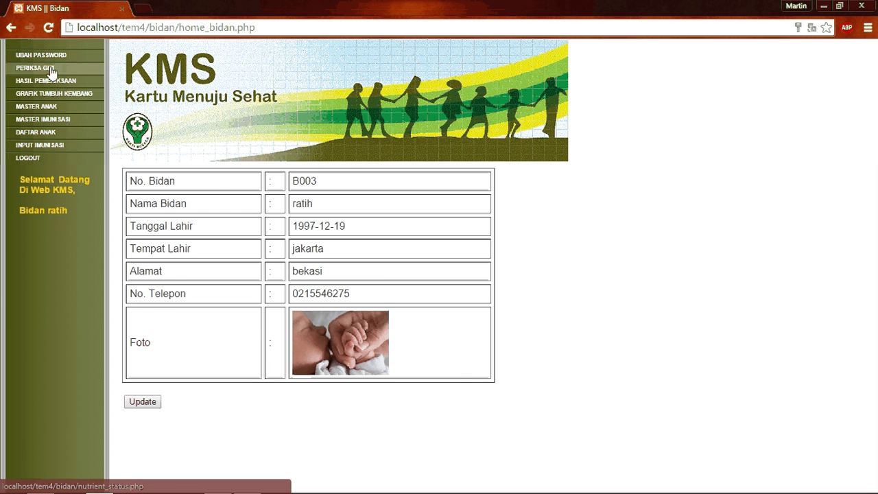
Load the first patient into the PERIKSA GIZI form, then view the Master Anak children list
click(52, 69)
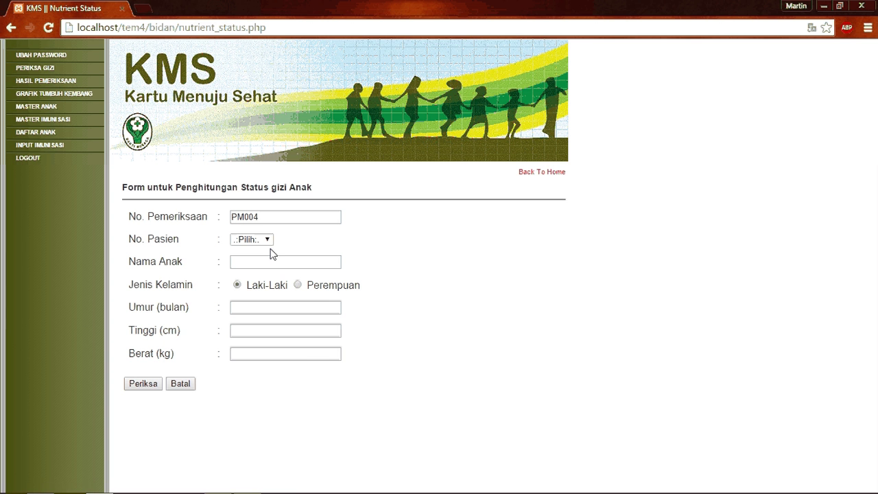
click(248, 240)
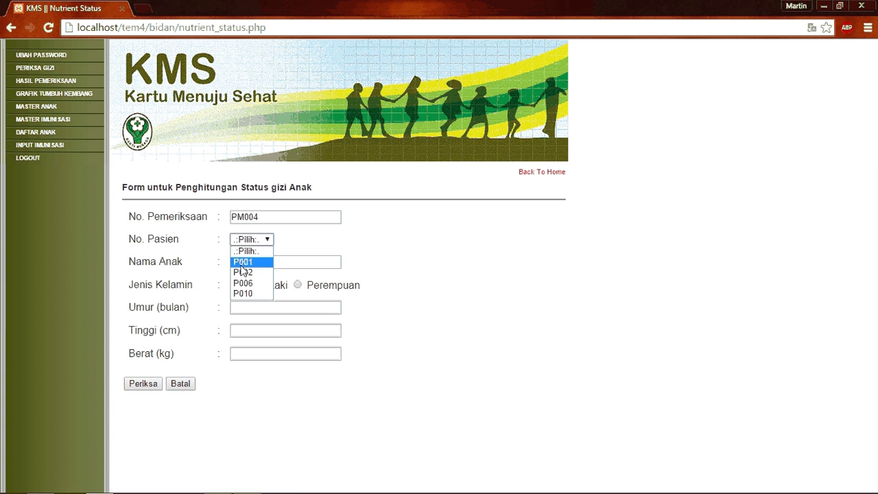
click(242, 268)
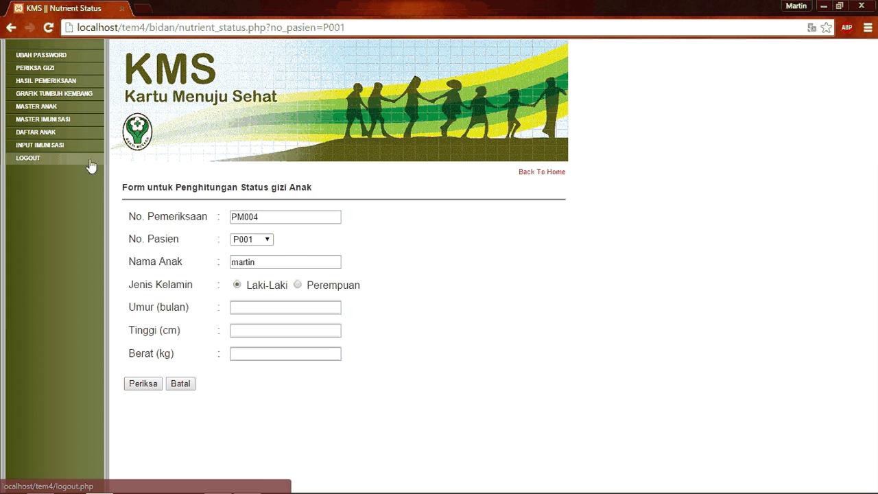
click(42, 109)
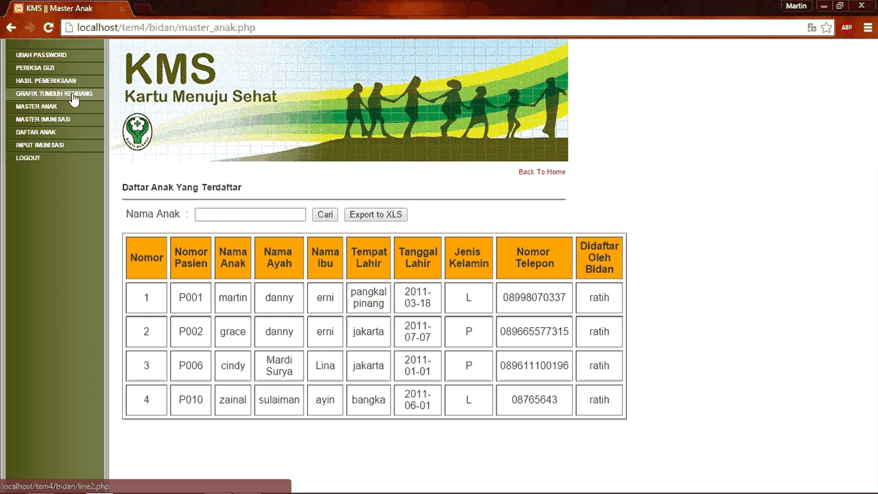
View the third patient's growth chart on GRAFIK TUMBUH KEMBANG, showing weight rising from 10 to 20 kg
click(73, 98)
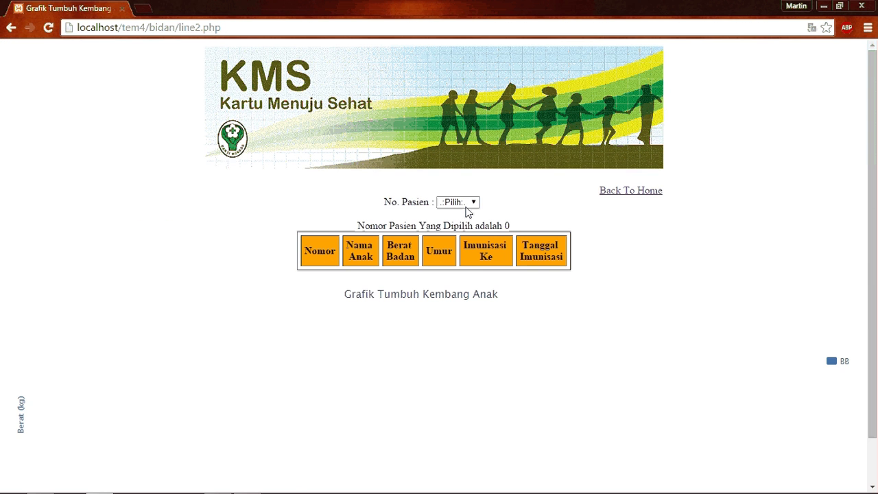
click(466, 206)
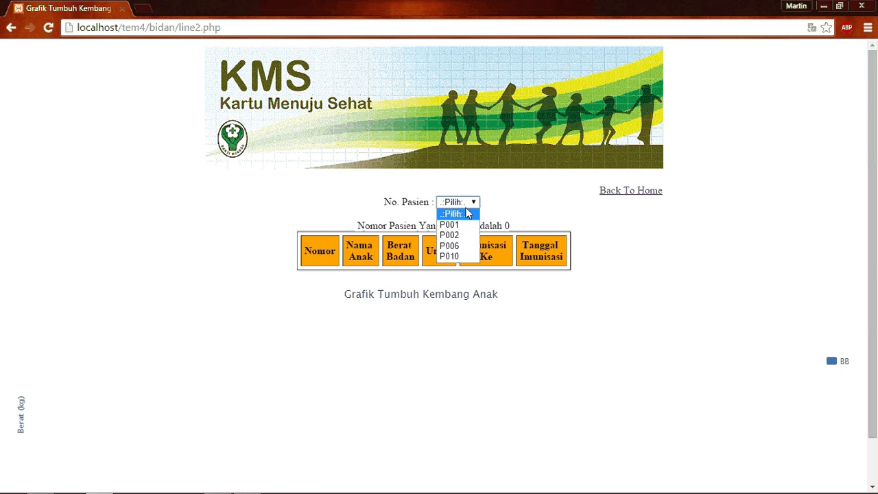
click(448, 246)
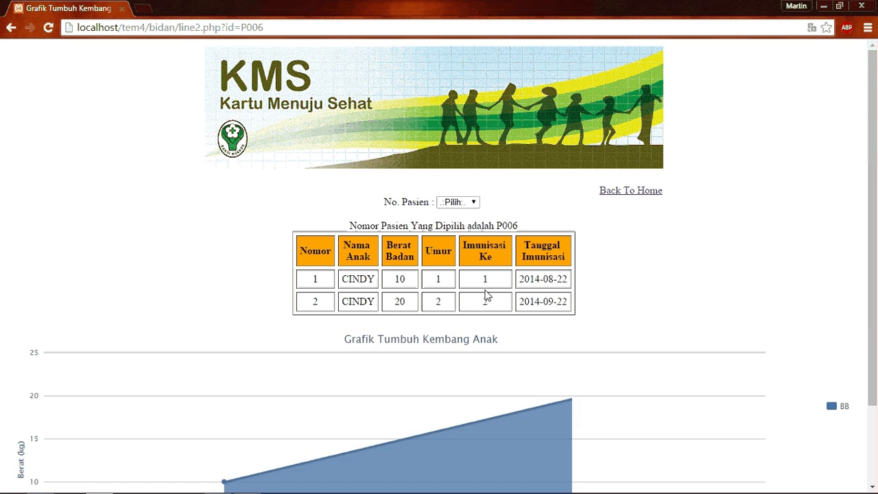
scroll(439, 295, down, 2)
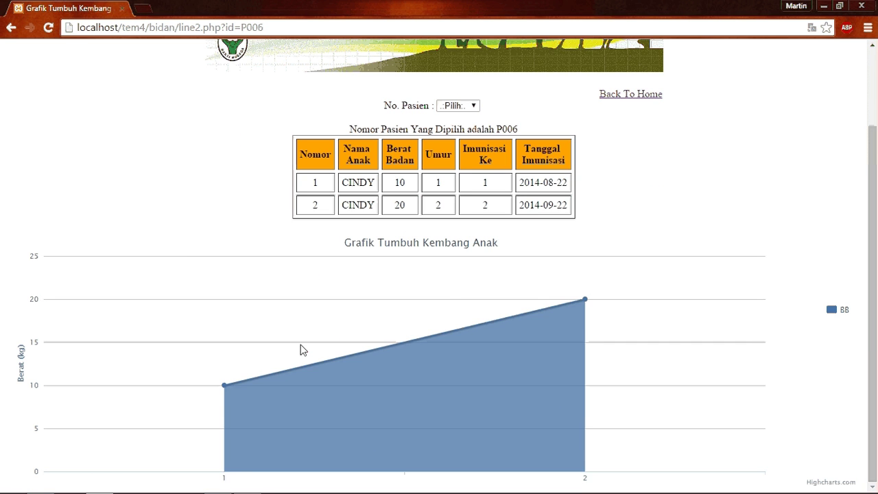
mouse_move(559, 330)
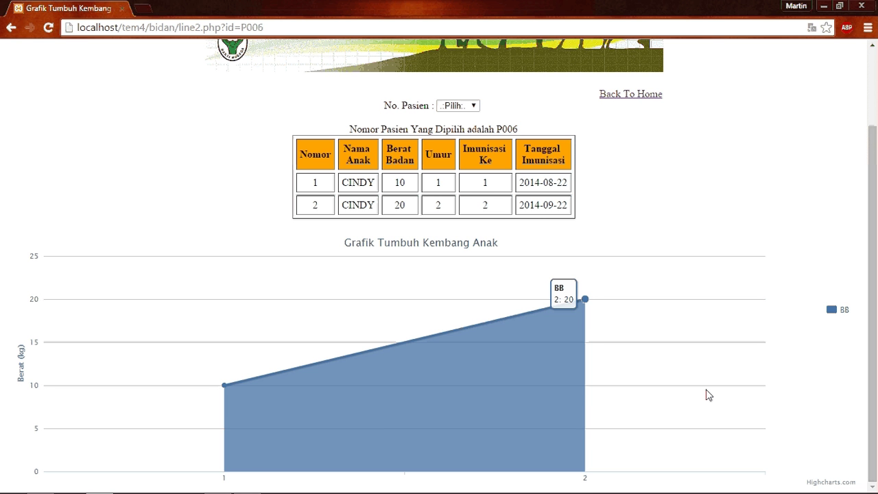
scroll(668, 373, up, 2)
Return to the midwife home page and log out of the midwife account
key(F5)
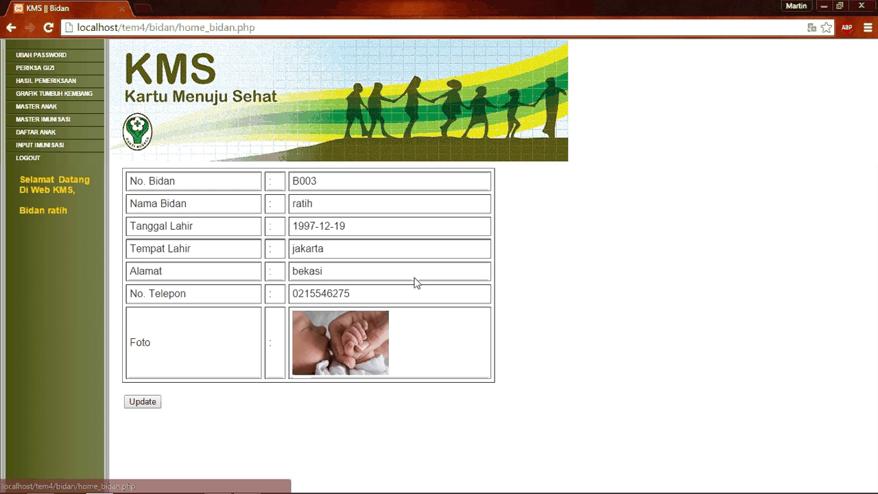
click(28, 160)
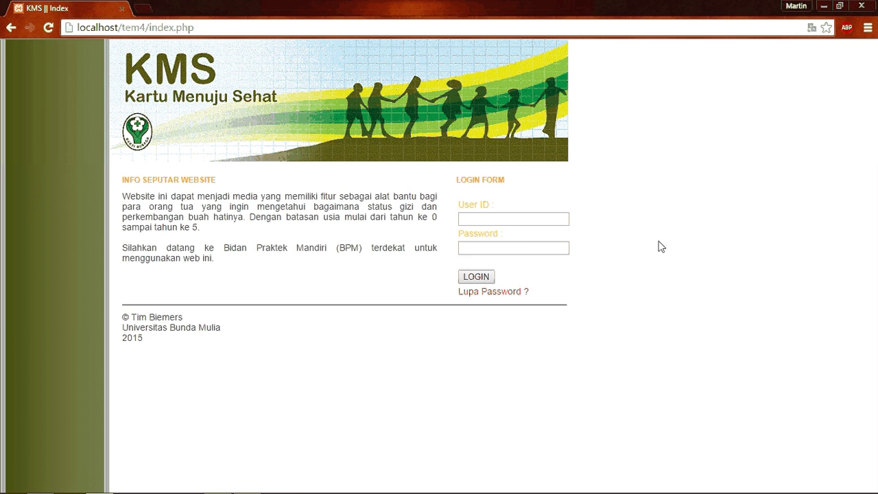